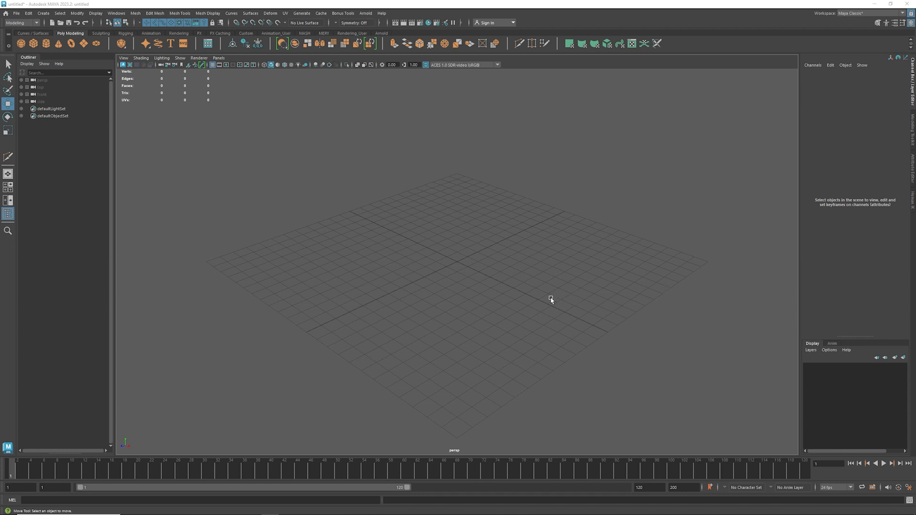
# Step: Create a polygon cube about 5.7 wide, 5.9 high and 2.9 deep, and cut a horizontal edge loop around its upper half
pyautogui.click(34, 43)
pyautogui.moveTo(418, 259); pyautogui.dragTo(476, 177)
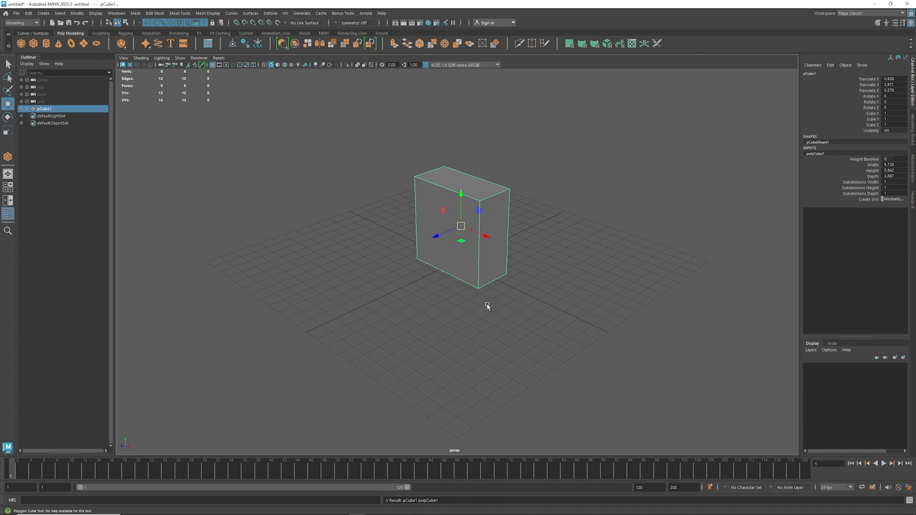
pyautogui.keyDown('shift'); pyautogui.rightClick(490, 249); pyautogui.keyUp('shift')
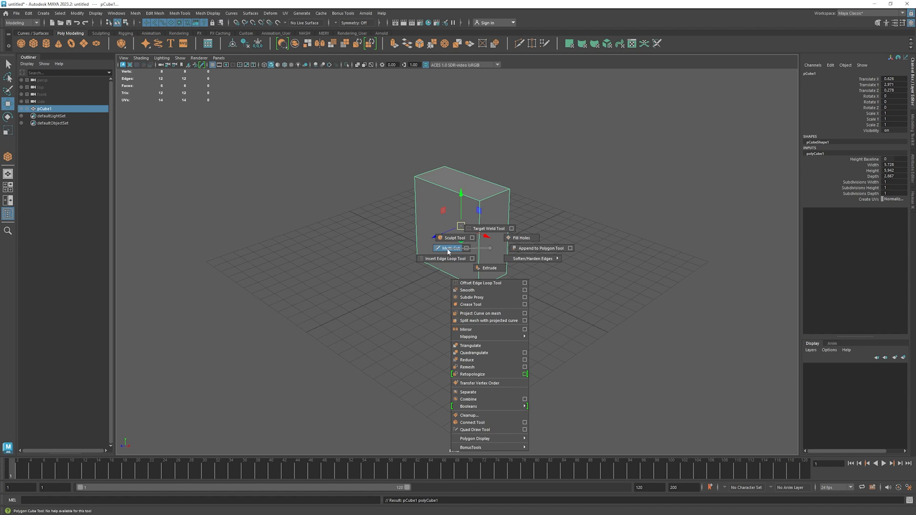
pyautogui.click(448, 248)
pyautogui.click(417, 259)
pyautogui.press('ctrl')
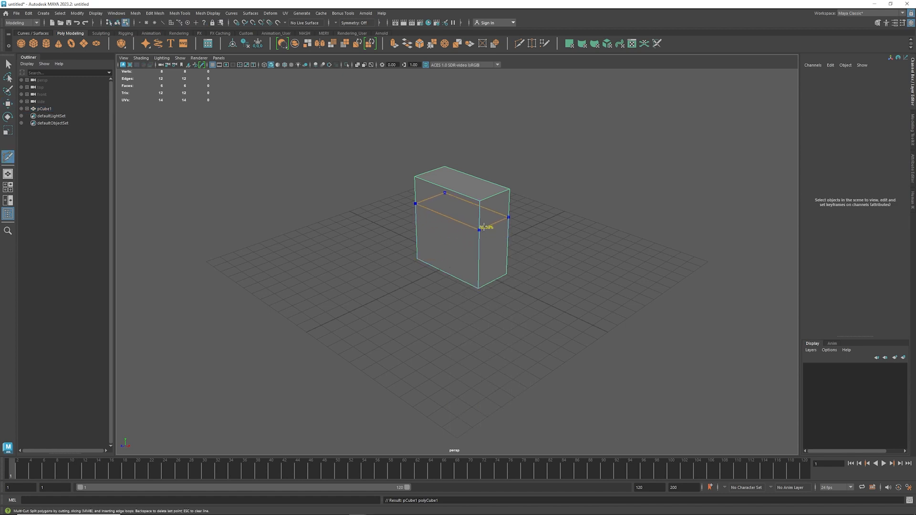
pyautogui.keyDown('ctrl'); pyautogui.click(481, 230); pyautogui.keyUp('ctrl')
# Step: Cut a U-shaped outline into the cube's large lower front face, starting and ending on the edge loop
pyautogui.click(460, 223)
pyautogui.click(459, 263)
pyautogui.click(430, 251)
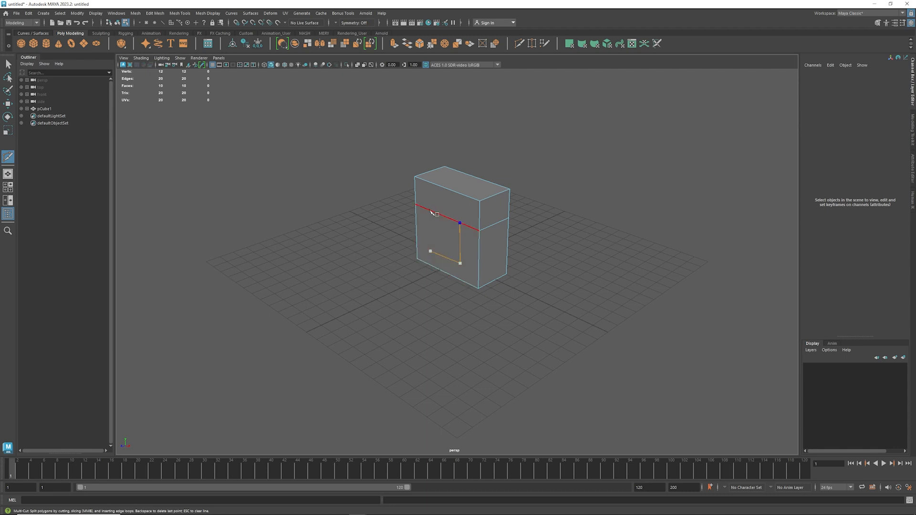
pyautogui.click(430, 210)
pyautogui.press('Return')
# Step: Cut edges joining the outline's two lower corners to the bottom corners of the front face
pyautogui.click(460, 263)
pyautogui.click(478, 288)
pyautogui.click(430, 252)
pyautogui.click(417, 259)
pyautogui.press('Return')
# Step: Extrude the cube's upper end face outward along X and merge the face to its center to form a point
pyautogui.press('w')
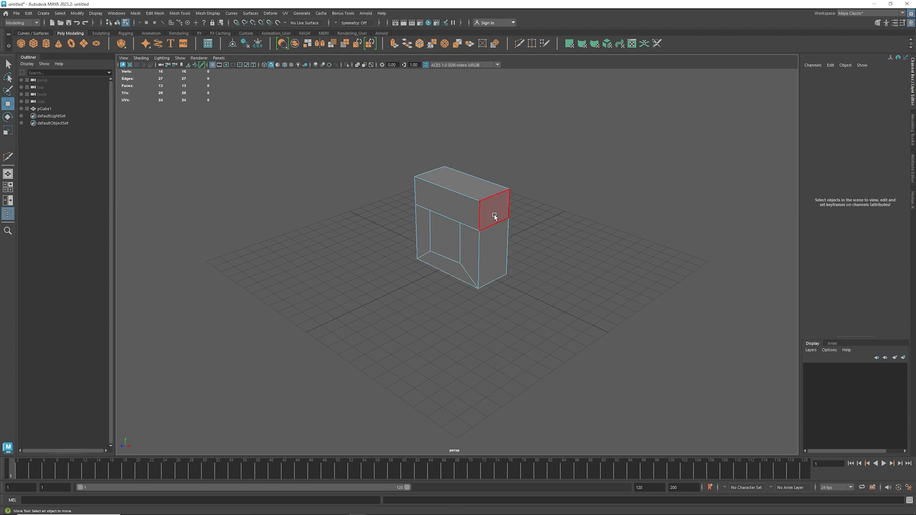
pyautogui.click(494, 216)
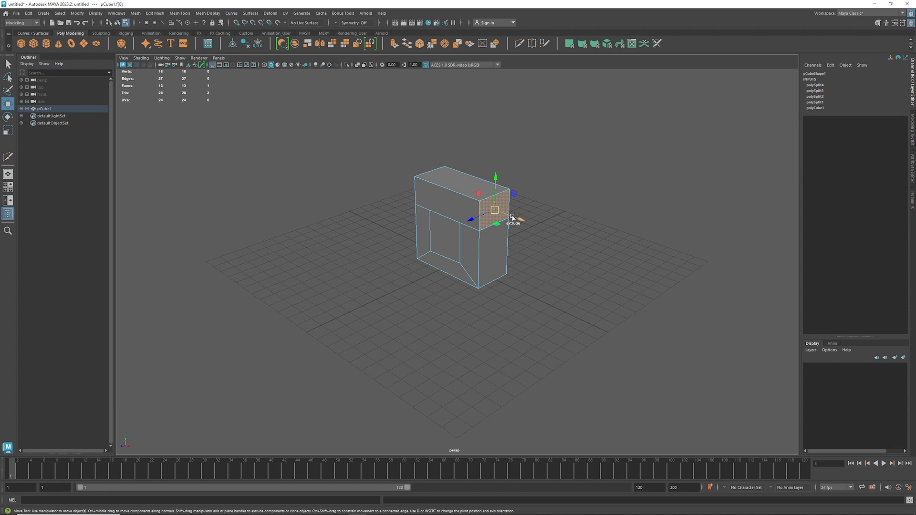
pyautogui.moveTo(512, 218); pyautogui.dragTo(574, 245)
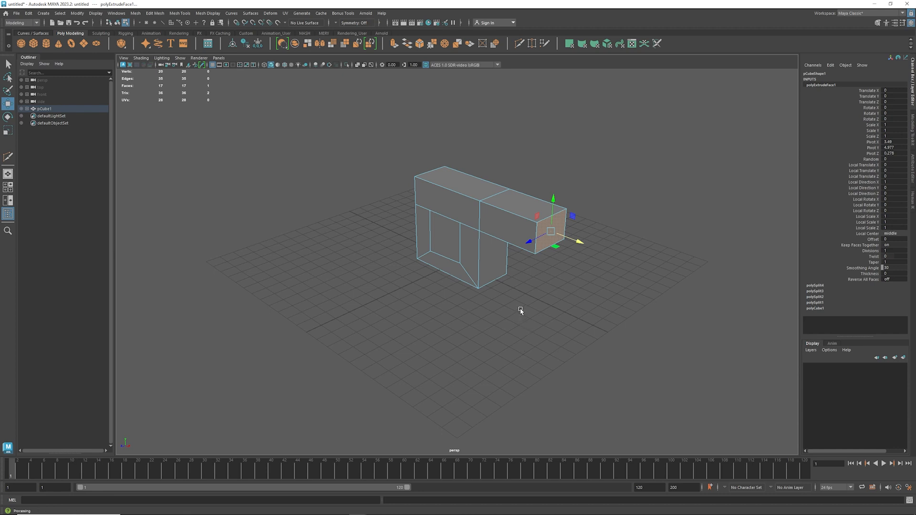
pyautogui.keyDown('shift'); pyautogui.rightClick(550, 233); pyautogui.keyUp('shift')
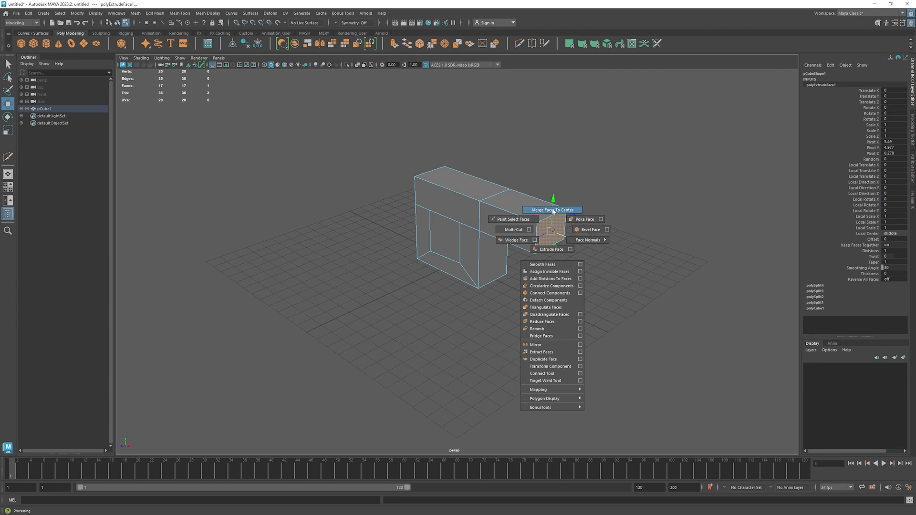
pyautogui.click(553, 211)
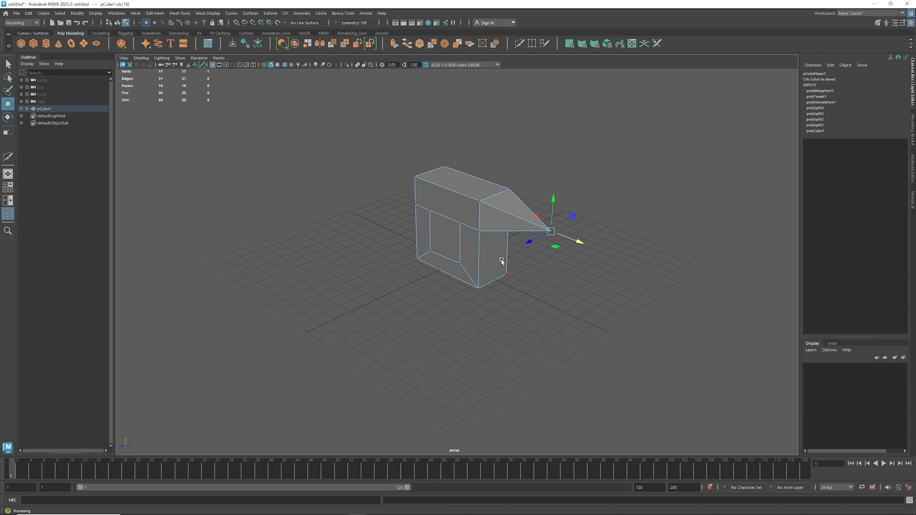
# Step: Create a second polygon cube as a long bar beside the block, about 6.4 wide, 1.5 high and 1.9 deep
pyautogui.click(34, 45)
pyautogui.moveTo(347, 219); pyautogui.dragTo(376, 144)
pyautogui.keyDown('alt'); pyautogui.moveTo(384, 227); pyautogui.dragTo(465, 231); pyautogui.keyUp('alt')
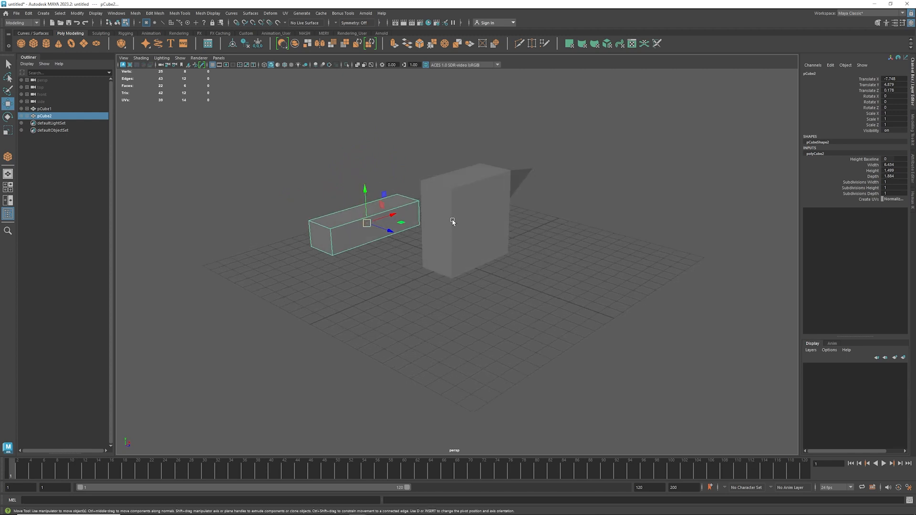
# Step: Combine the bar and the block into a single mesh
pyautogui.moveTo(375, 157); pyautogui.dragTo(422, 219)
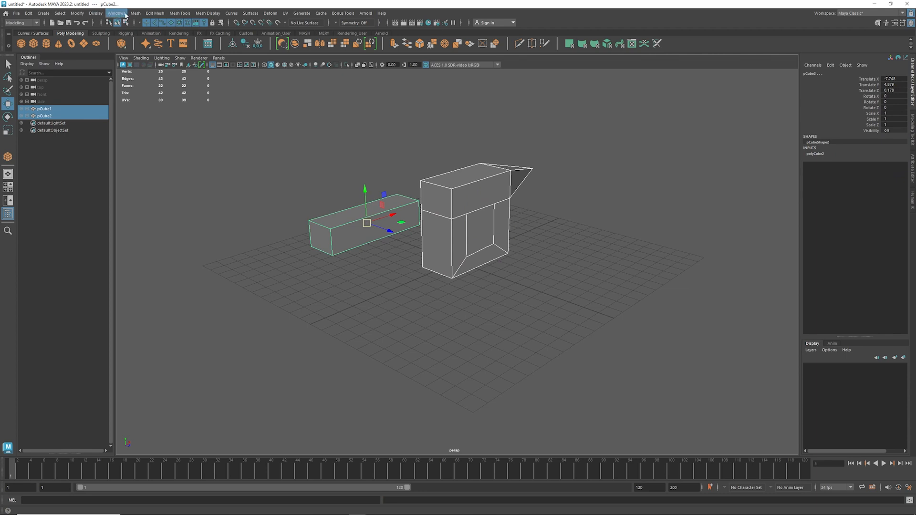
pyautogui.click(135, 13)
pyautogui.click(149, 40)
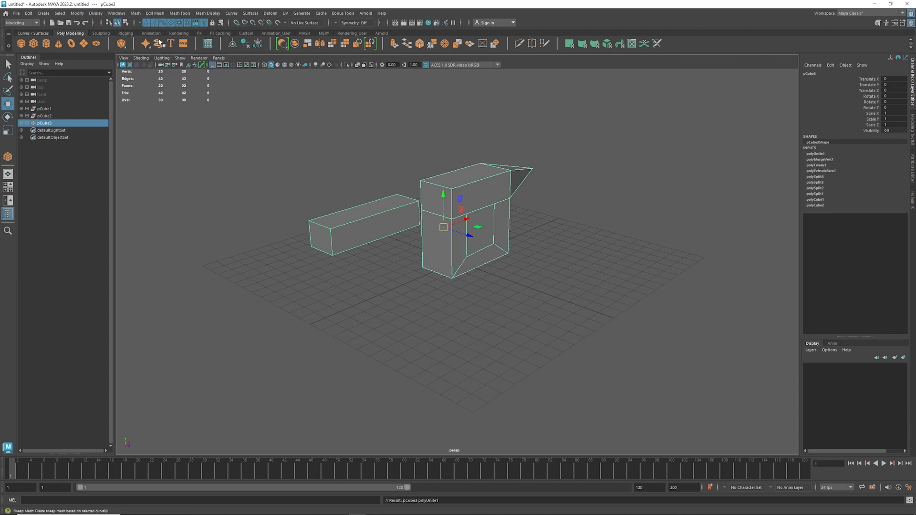
pyautogui.click(295, 143)
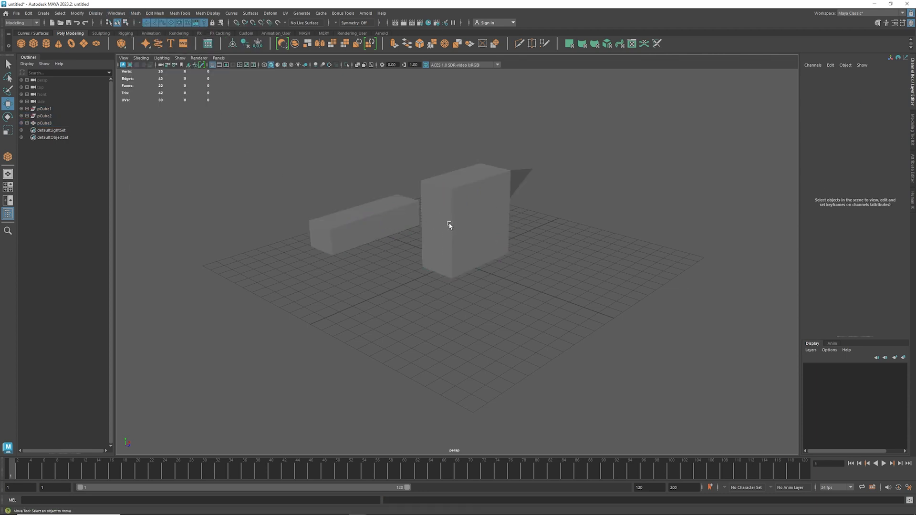
# Step: Delete the block's upper end face and the bar's end face that face each other across the gap
pyautogui.click(449, 224)
pyautogui.keyDown('alt'); pyautogui.moveTo(445, 252); pyautogui.dragTo(415, 229); pyautogui.keyUp('alt')
pyautogui.moveTo(424, 196); pyautogui.dragTo(424, 215, button='right')
pyautogui.click(425, 203)
pyautogui.keyDown('alt'); pyautogui.moveTo(426, 203); pyautogui.dragTo(362, 191); pyautogui.keyUp('alt')
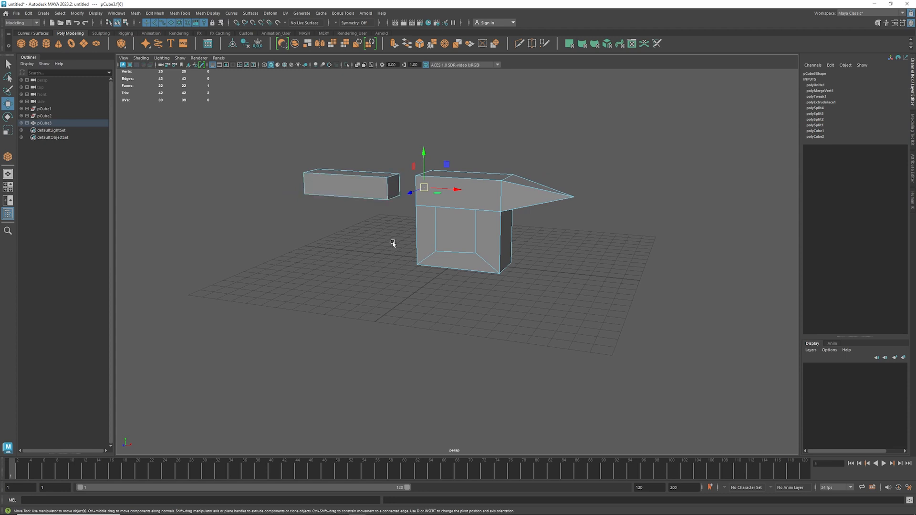
pyautogui.keyDown('shift'); pyautogui.click(393, 187); pyautogui.keyUp('shift')
pyautogui.keyDown('alt'); pyautogui.moveTo(405, 253); pyautogui.dragTo(433, 245); pyautogui.keyUp('alt')
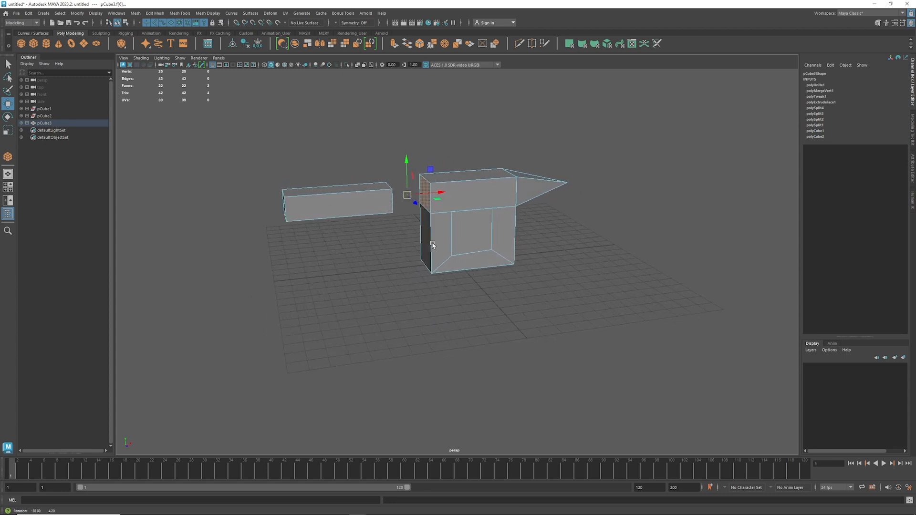
pyautogui.press('Delete')
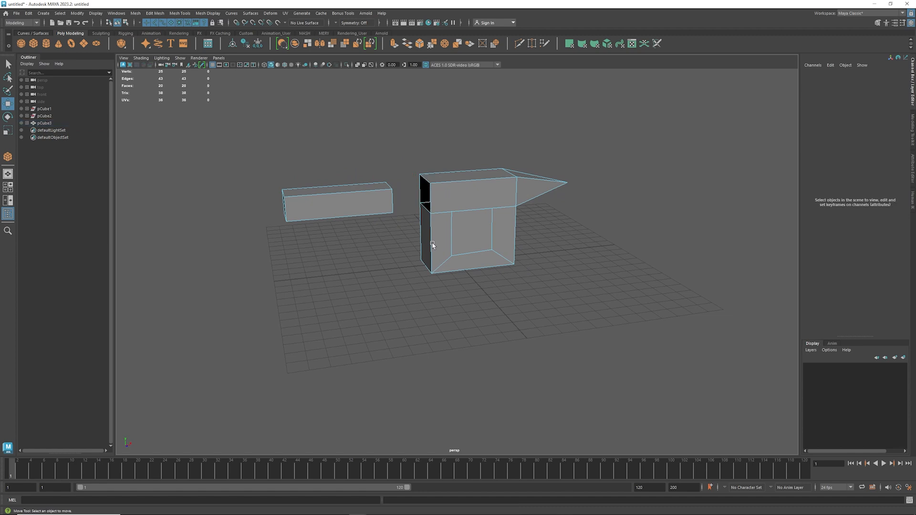
# Step: Try merging one upper vertex of the bar's open end with the matching block vertex, and undo the merge
pyautogui.keyDown('alt'); pyautogui.moveTo(401, 200); pyautogui.dragTo(384, 199); pyautogui.keyUp('alt')
pyautogui.keyDown('shift'); pyautogui.moveTo(384, 198); pyautogui.dragTo(364, 198, button='right'); pyautogui.keyUp('shift')
pyautogui.click(385, 190)
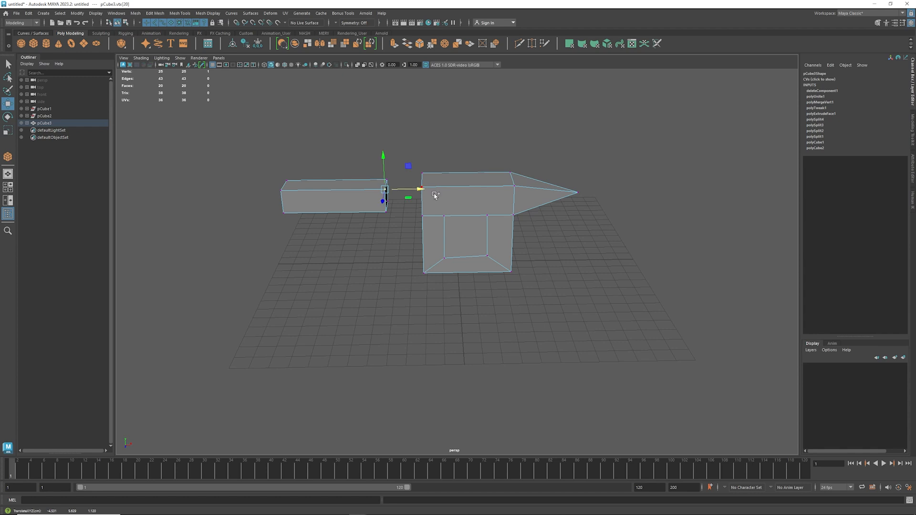
pyautogui.keyDown('shift'); pyautogui.click(423, 185); pyautogui.keyUp('shift')
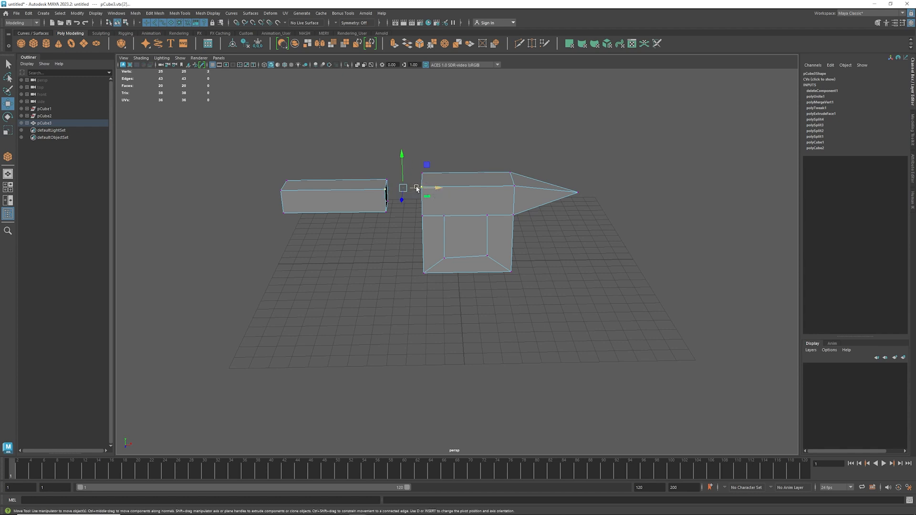
pyautogui.keyDown('shift'); pyautogui.moveTo(416, 187); pyautogui.dragTo(457, 160, button='right'); pyautogui.keyUp('shift')
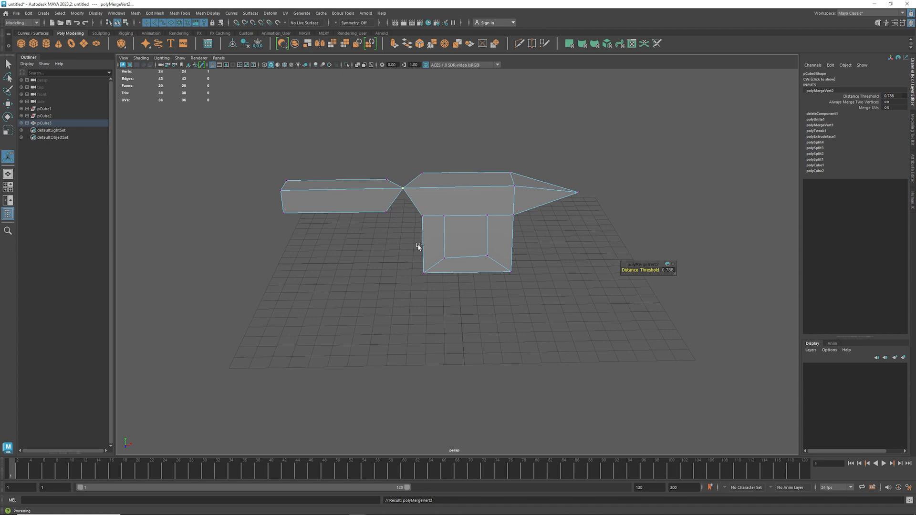
pyautogui.hotkey('ctrl', 'z')
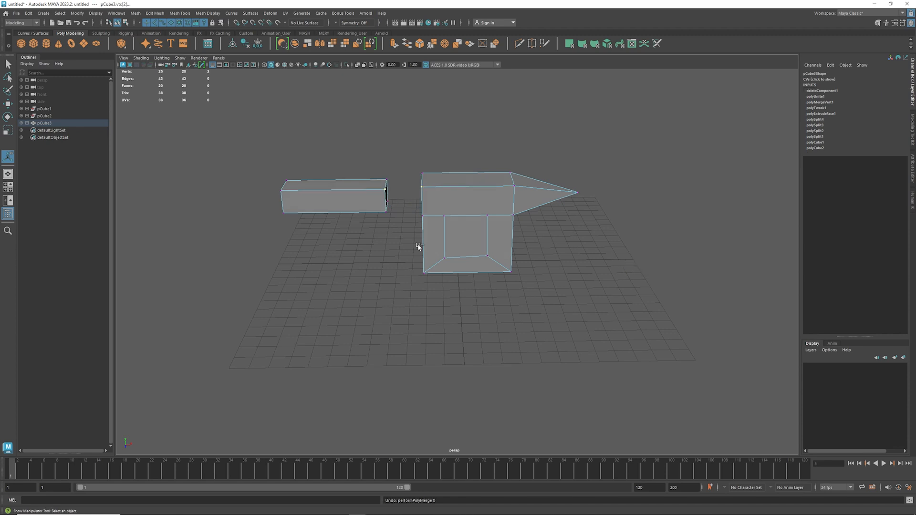
# Step: Bridge the open border edges of the bar and the block with 0 divisions
pyautogui.keyDown('alt'); pyautogui.moveTo(443, 207); pyautogui.dragTo(411, 240); pyautogui.keyUp('alt')
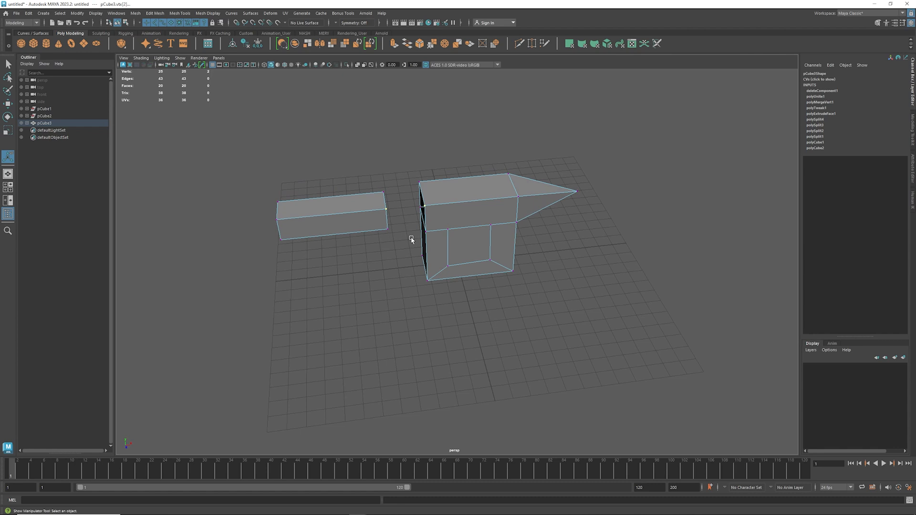
pyautogui.rightClick(411, 240)
pyautogui.moveTo(411, 220); pyautogui.dragTo(410, 219, button='right')
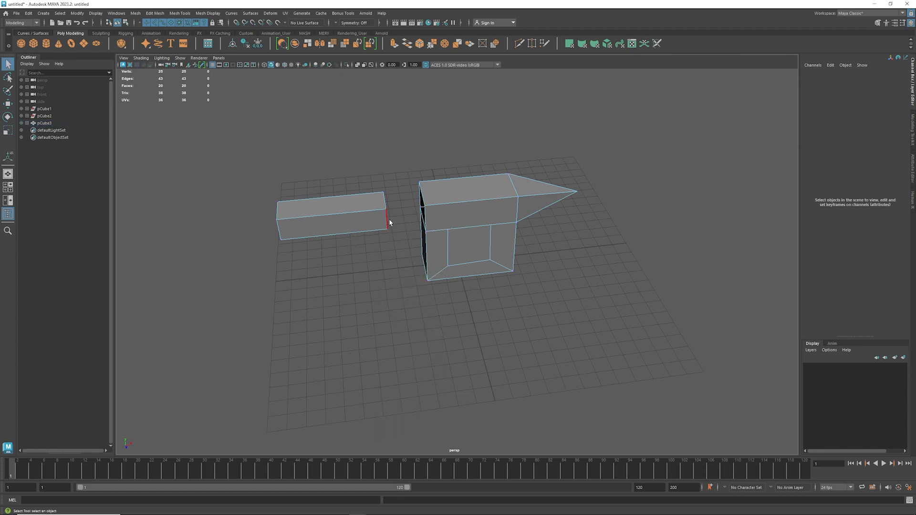
pyautogui.doubleClick(390, 223)
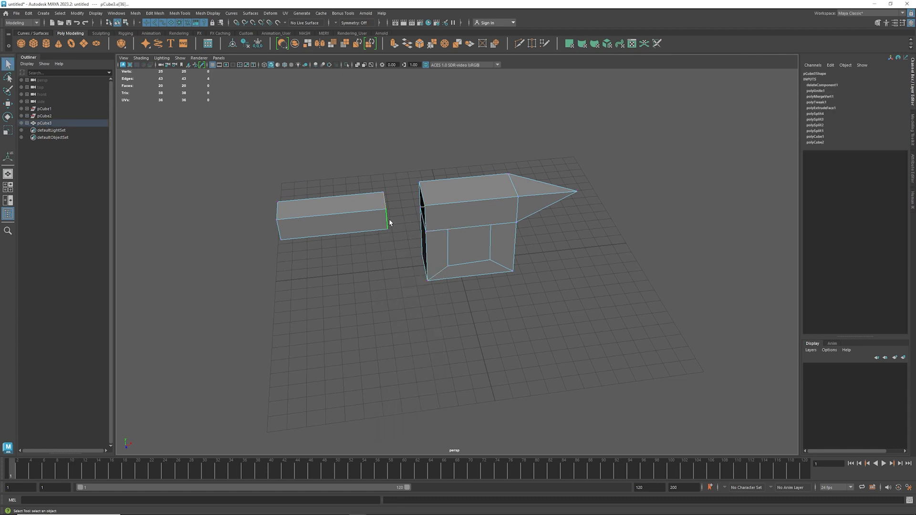
pyautogui.keyDown('shift'); pyautogui.doubleClick(425, 218); pyautogui.keyUp('shift')
pyautogui.keyDown('alt'); pyautogui.moveTo(416, 252); pyautogui.dragTo(411, 242); pyautogui.keyUp('alt')
pyautogui.keyDown('shift'); pyautogui.rightClick(425, 196); pyautogui.keyUp('shift')
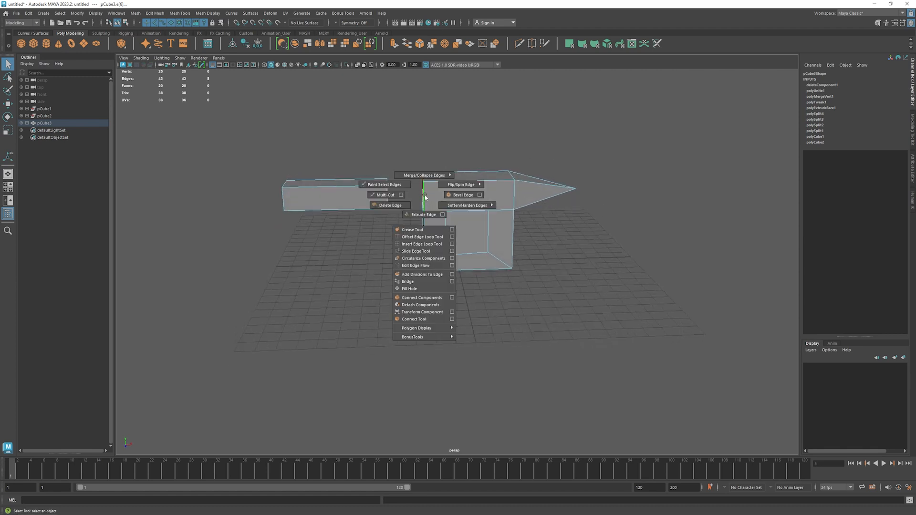
pyautogui.keyDown('shift'); pyautogui.moveTo(424, 197); pyautogui.dragTo(415, 281, button='right'); pyautogui.keyUp('shift')
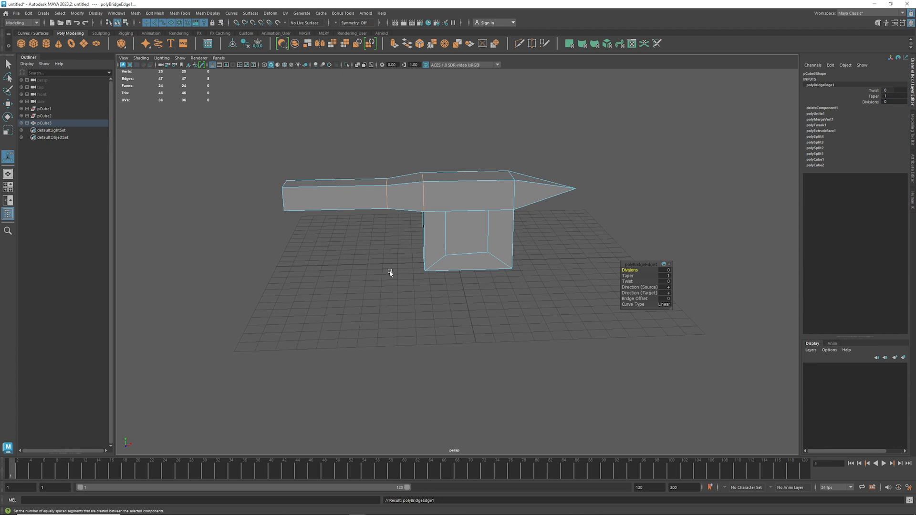
# Step: Detach the vertex at the pointed tip into separate vertices
pyautogui.click(387, 196)
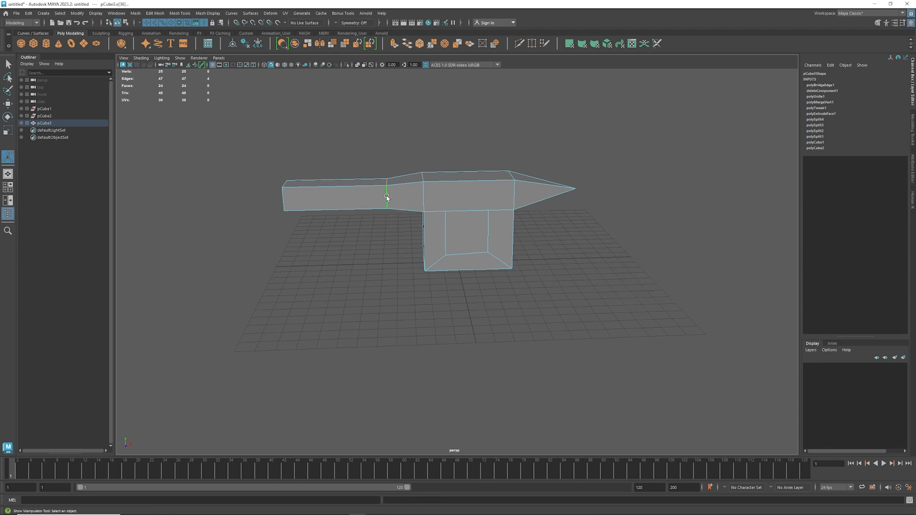
pyautogui.moveTo(527, 202); pyautogui.dragTo(492, 200, button='right')
pyautogui.click(575, 189)
pyautogui.keyDown('alt'); pyautogui.moveTo(550, 227); pyautogui.dragTo(494, 233); pyautogui.keyUp('alt')
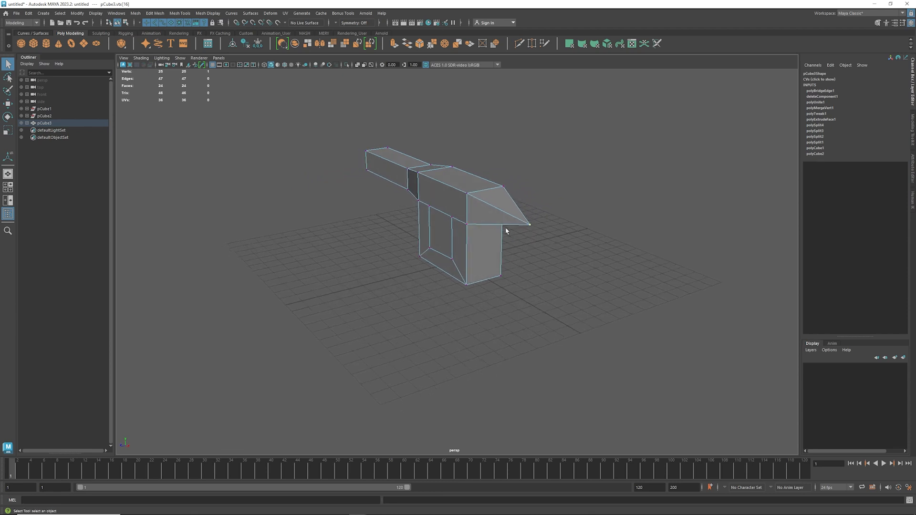
pyautogui.keyDown('shift'); pyautogui.rightClick(521, 223); pyautogui.keyUp('shift')
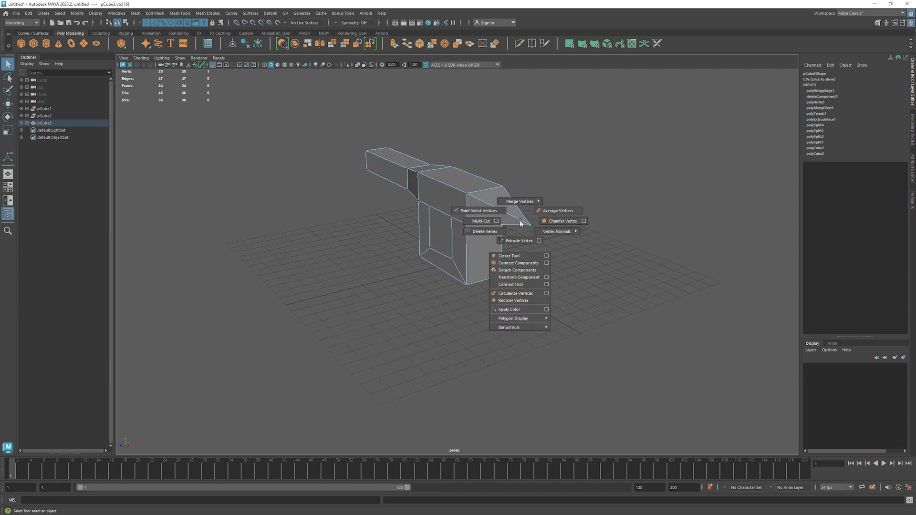
pyautogui.click(520, 270)
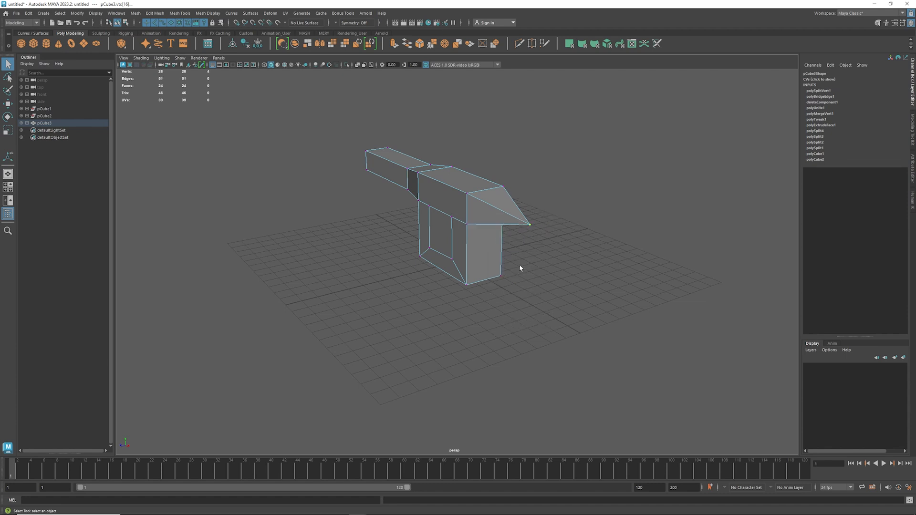
pyautogui.click(539, 263)
# Step: Move one of the separated tip vertices along Z and upward to open up the tip
pyautogui.click(529, 224)
pyautogui.press('w')
pyautogui.moveTo(509, 230)
pyautogui.mouseDown()
pyautogui.moveTo(485, 236)
pyautogui.moveTo(493, 234)
pyautogui.mouseUp()
pyautogui.moveTo(514, 202); pyautogui.dragTo(513, 175)
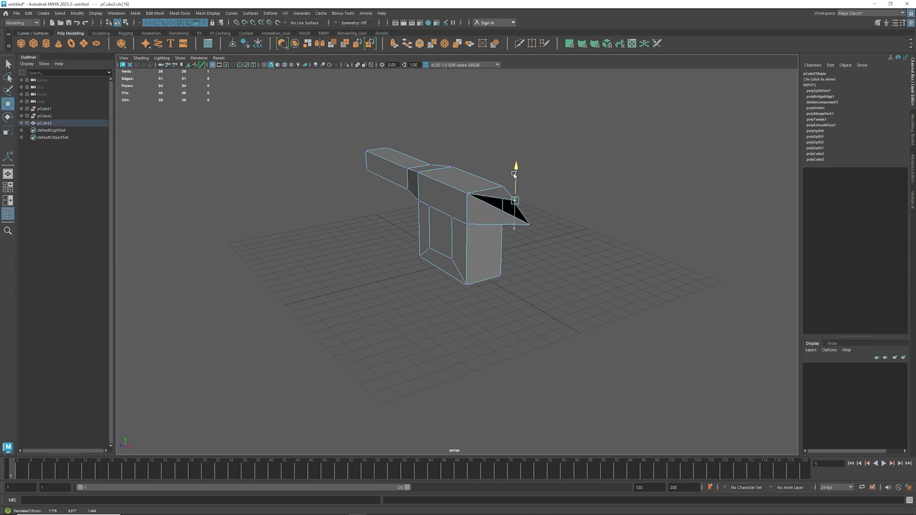
# Step: Detach the bar's top face and raise it well above the bar
pyautogui.keyDown('alt'); pyautogui.moveTo(394, 200); pyautogui.dragTo(428, 199); pyautogui.keyUp('alt')
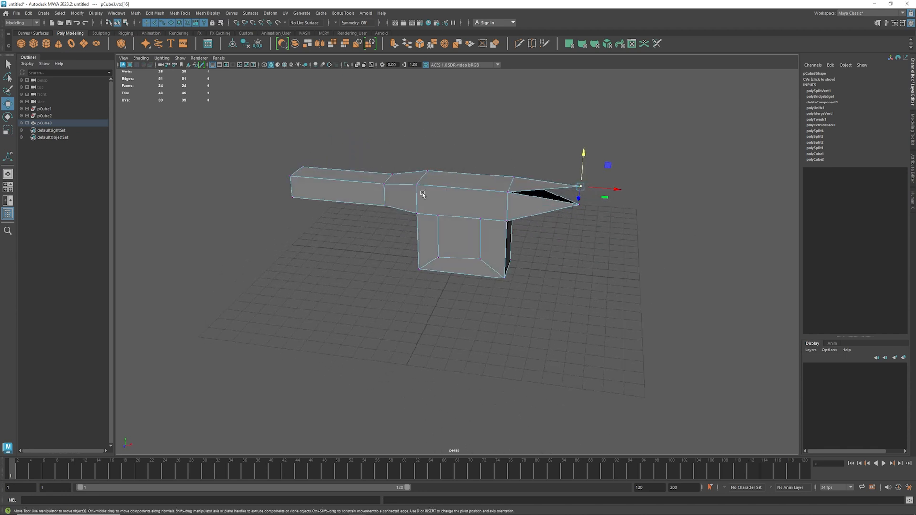
pyautogui.rightClick(352, 177)
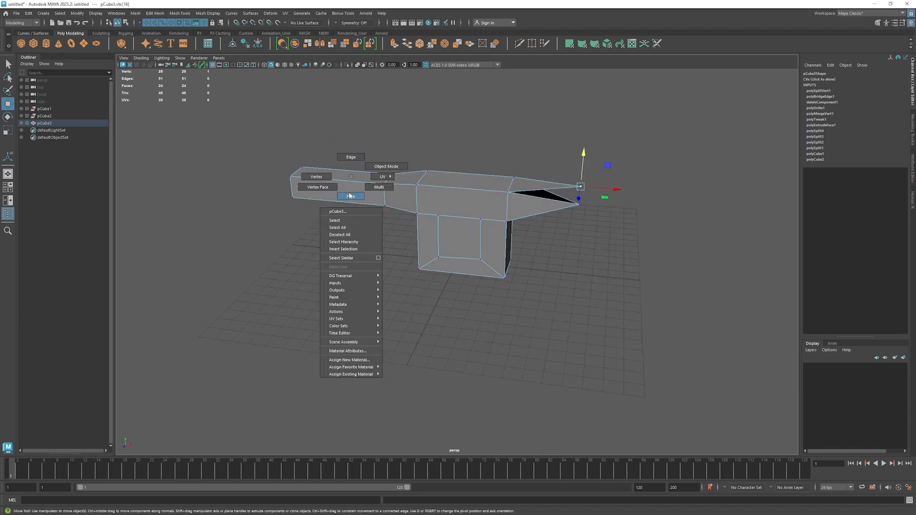
pyautogui.click(350, 196)
pyautogui.click(350, 178)
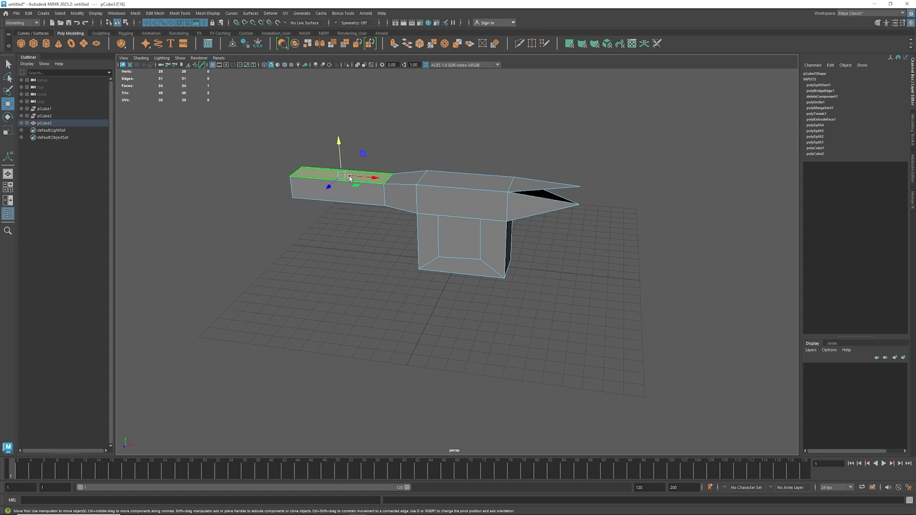
pyautogui.keyDown('shift'); pyautogui.moveTo(350, 178); pyautogui.dragTo(347, 248, button='right'); pyautogui.keyUp('shift')
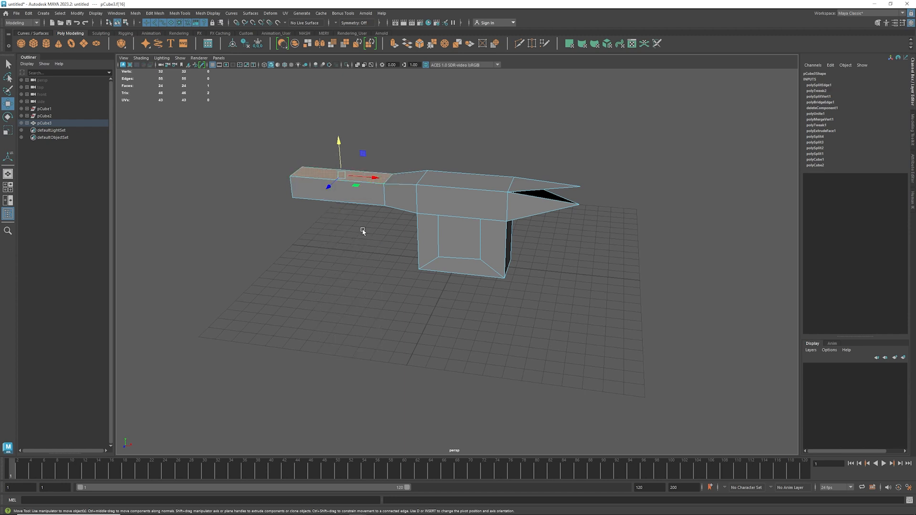
pyautogui.click(350, 219)
pyautogui.click(337, 172)
pyautogui.moveTo(338, 148); pyautogui.dragTo(339, 110)
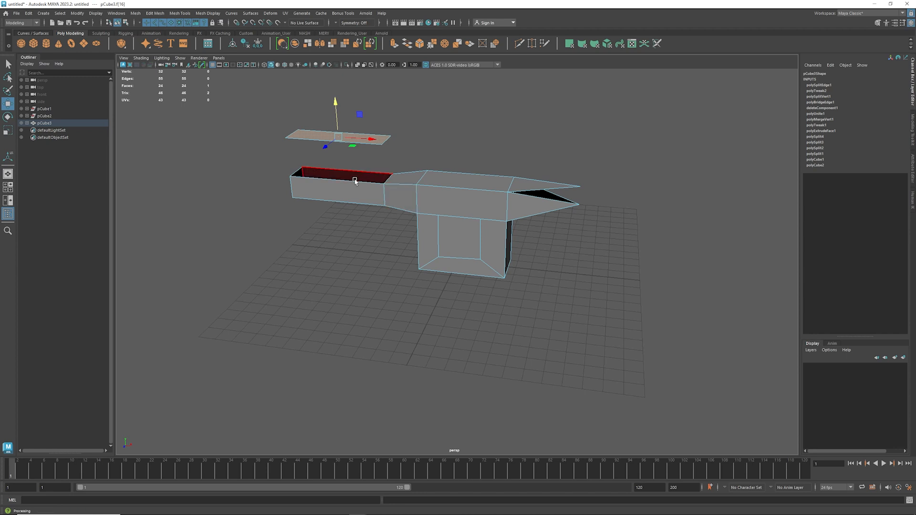
# Step: Return to object mode and select the whole combined mesh
pyautogui.click(420, 159)
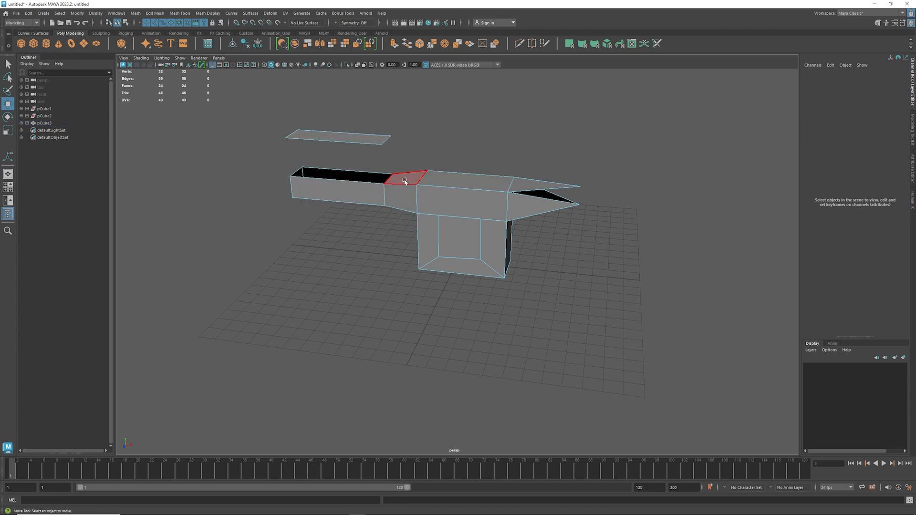
pyautogui.moveTo(404, 182); pyautogui.dragTo(433, 162, button='right')
pyautogui.click(453, 189)
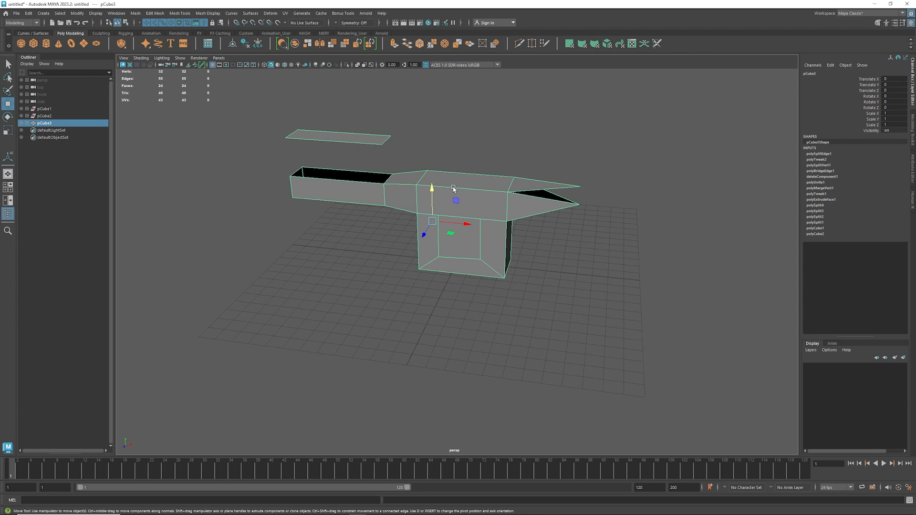